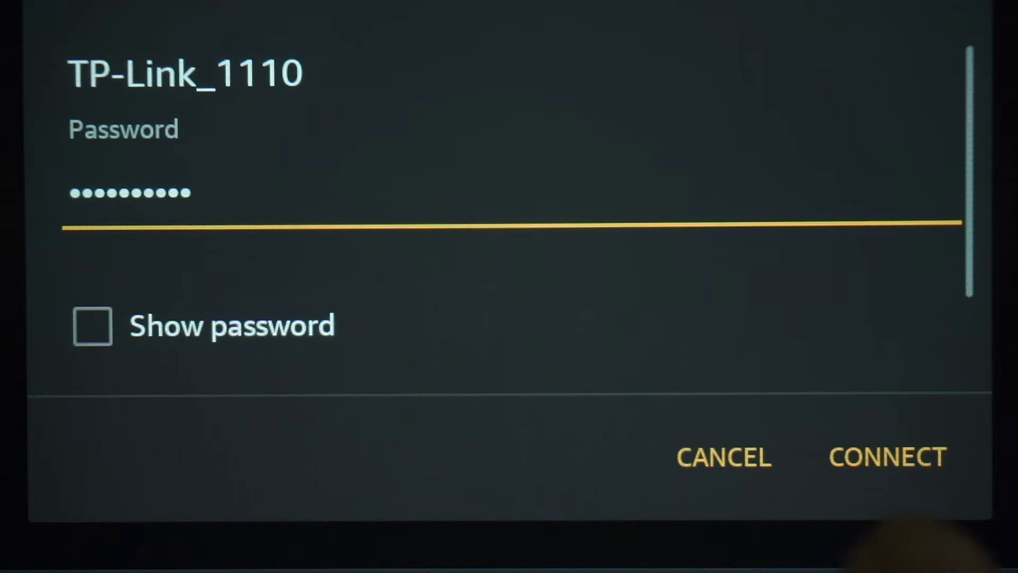
Join the phone to the TP-Link_1110 Wi-Fi network with the entered password.
click(888, 456)
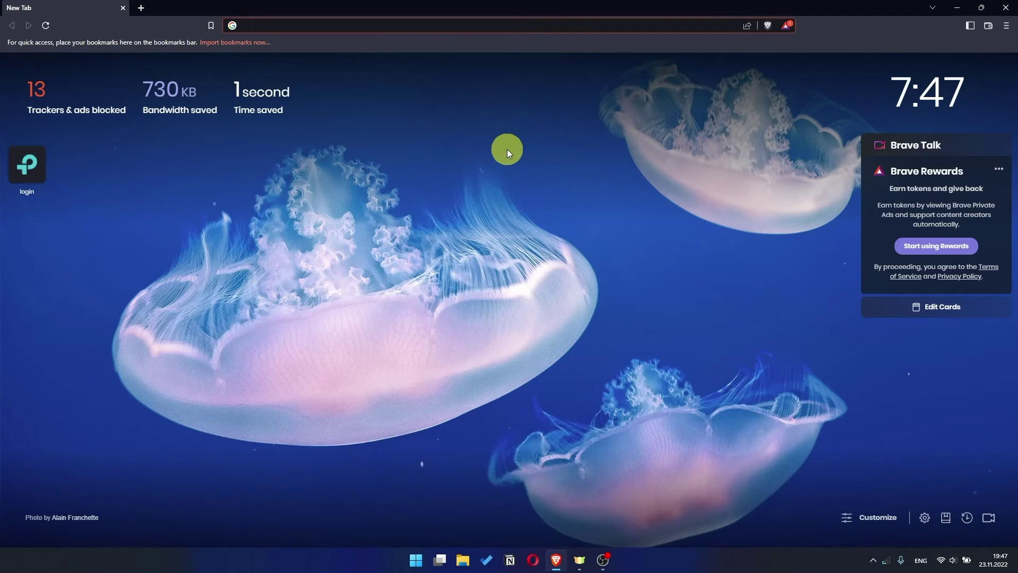
Load the router admin page at 192.168.1.1 in Brave.
click(453, 27)
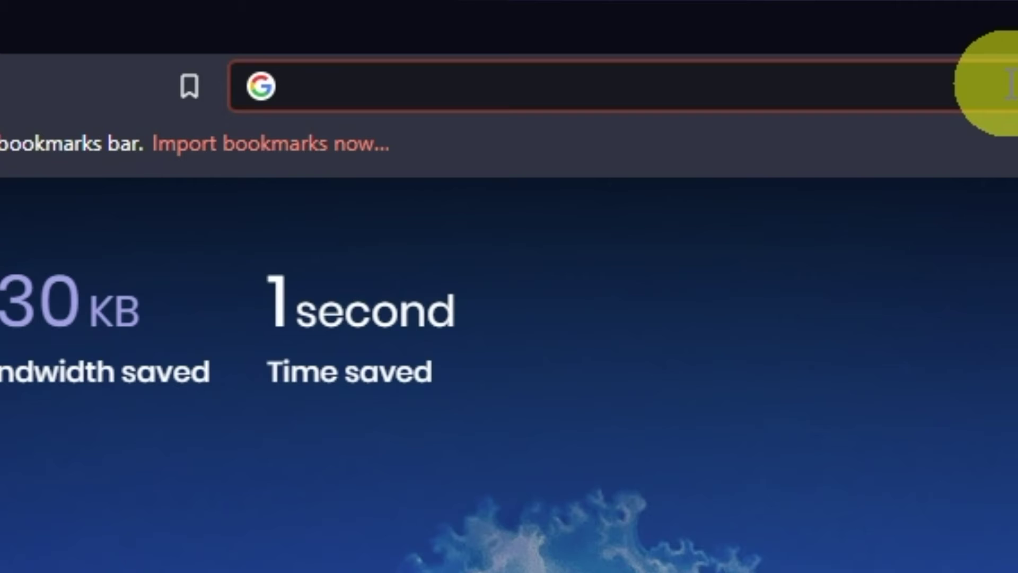
text(192.168)
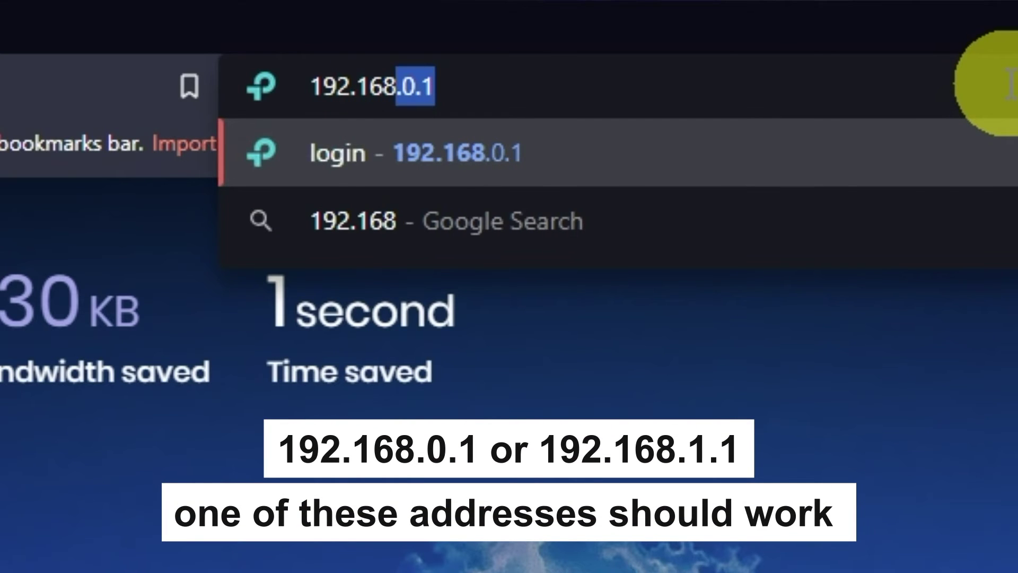
text(.1.1)
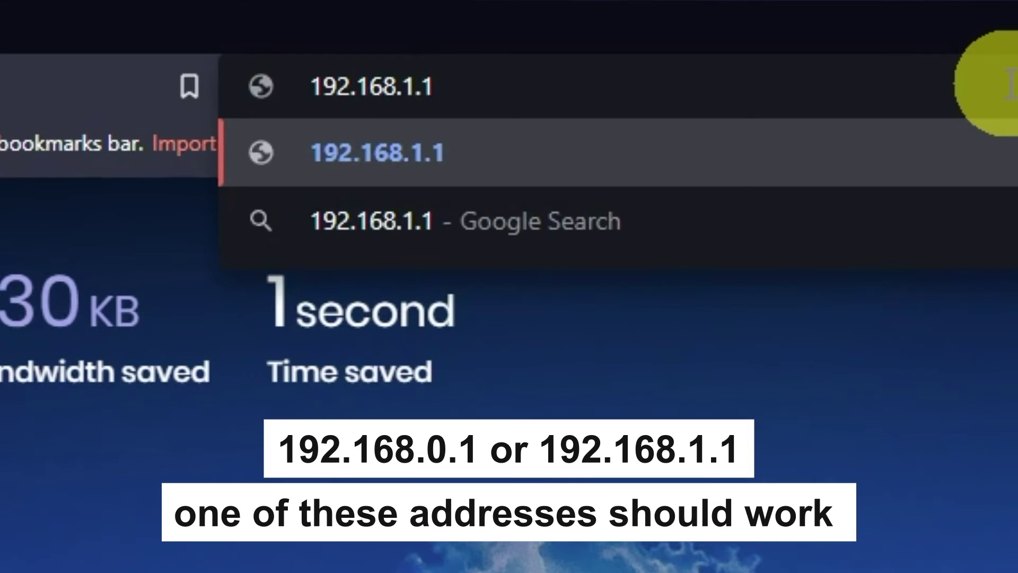
key(Return)
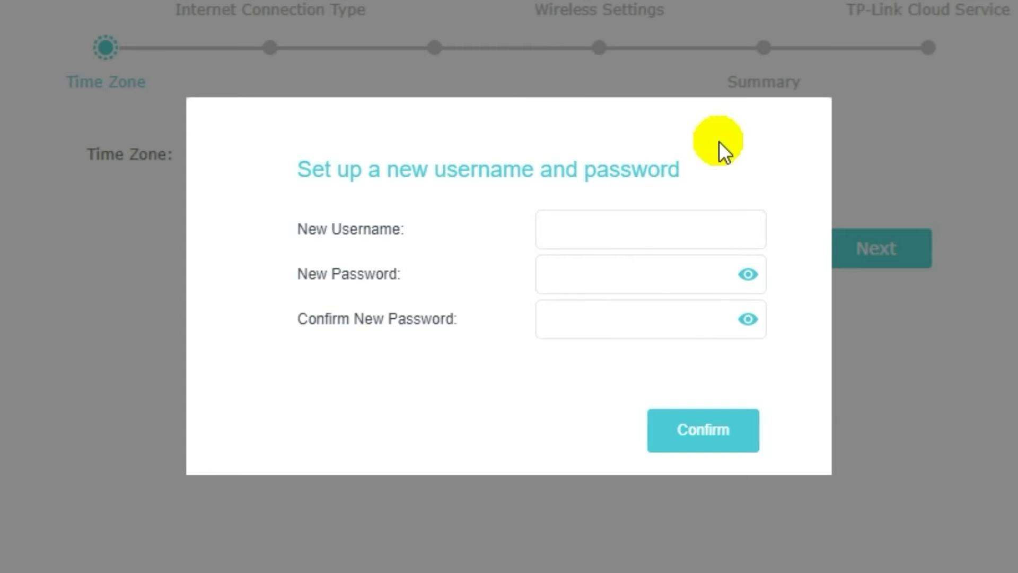
Create the router admin login with a new username and a confirmed password.
click(634, 232)
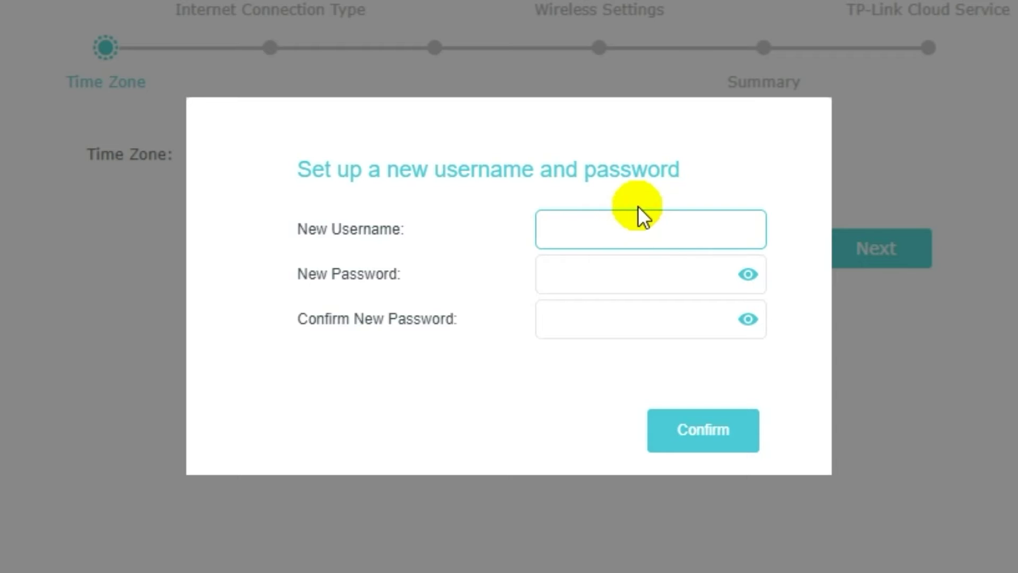
text(name)
click(618, 268)
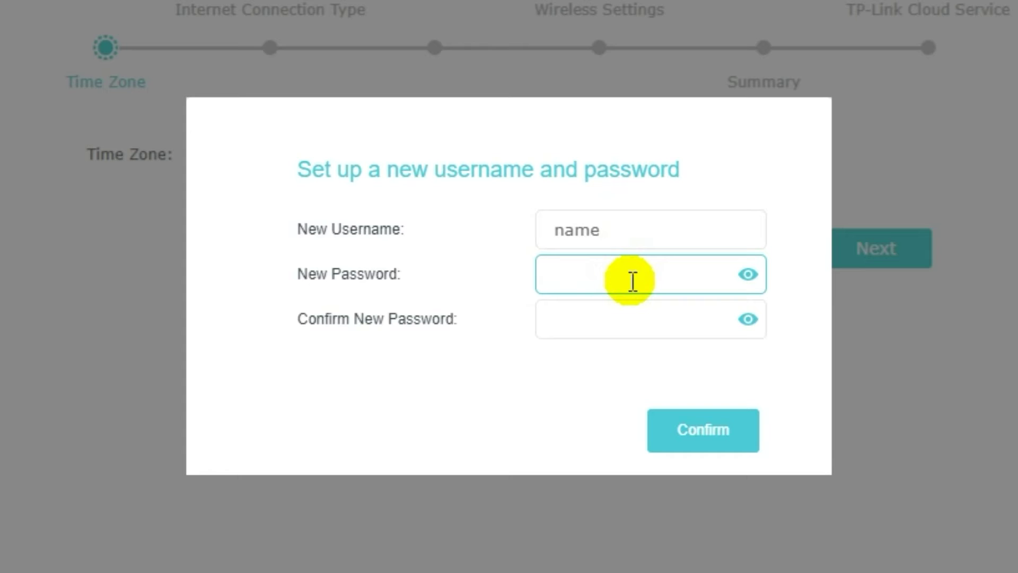
text(password)
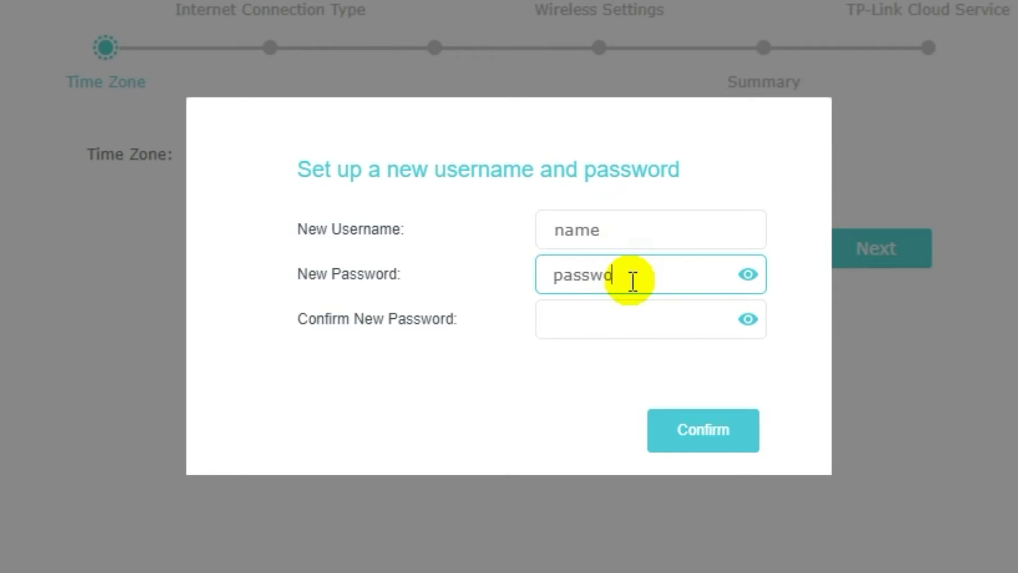
click(626, 317)
text(passwor)
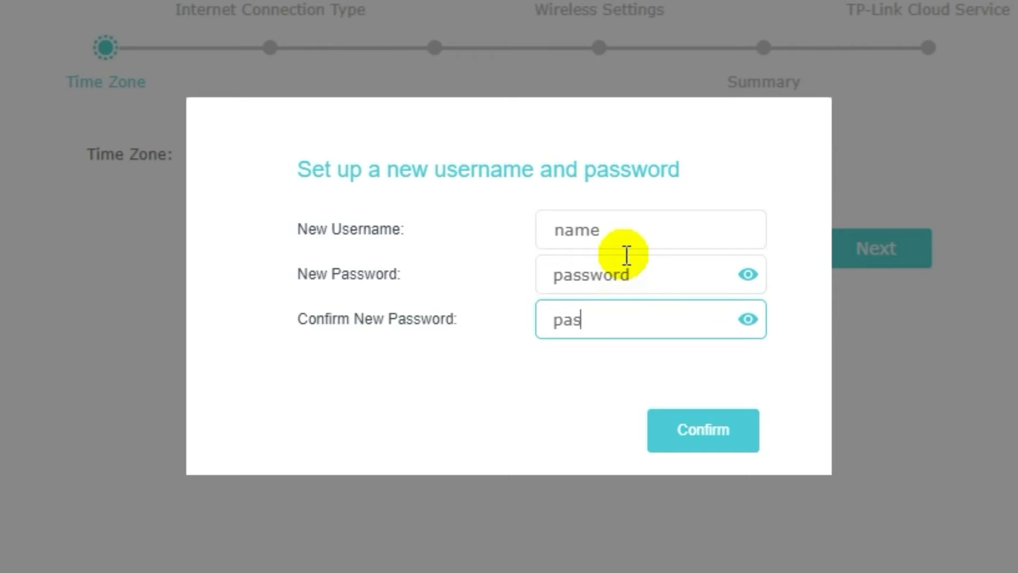
text(d)
click(701, 431)
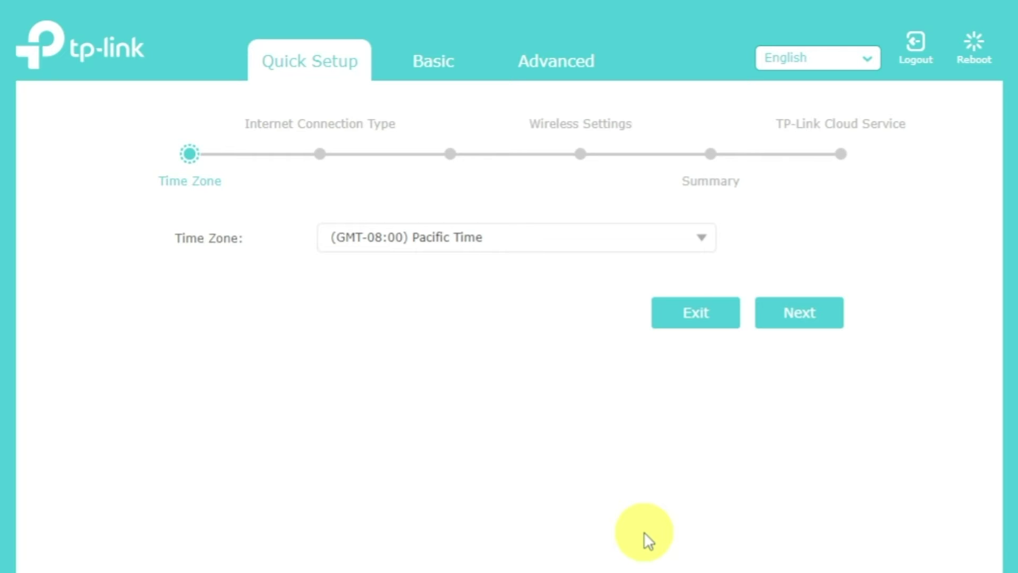
Keep (GMT-08:00) Pacific Time as the time zone and continue to the connection type step.
click(704, 241)
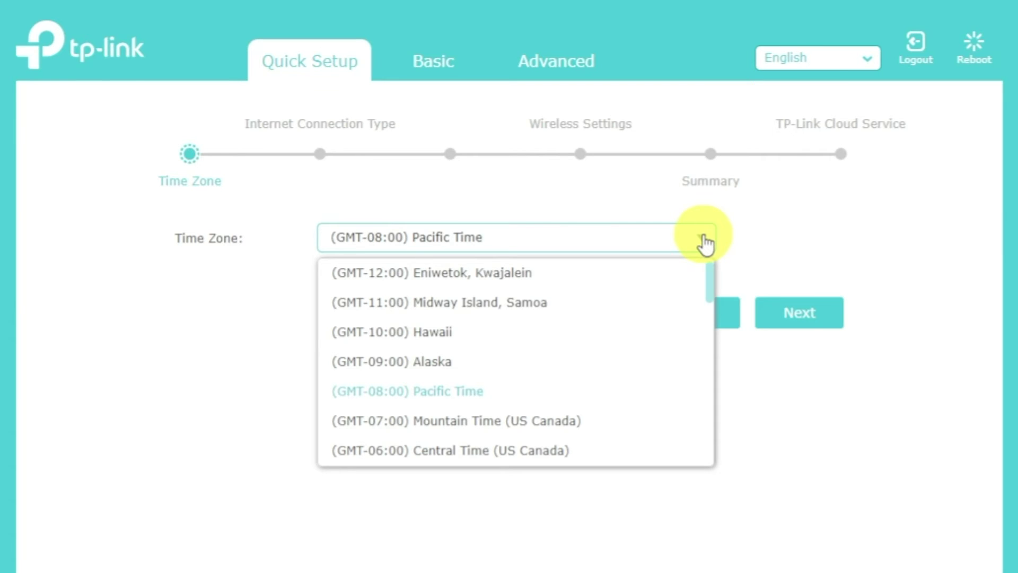
click(705, 242)
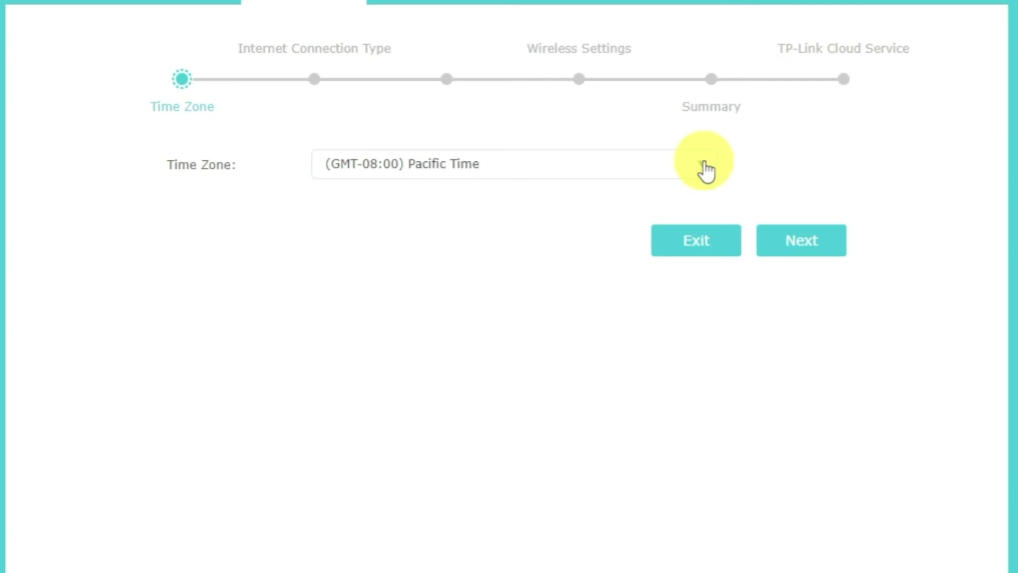
click(817, 240)
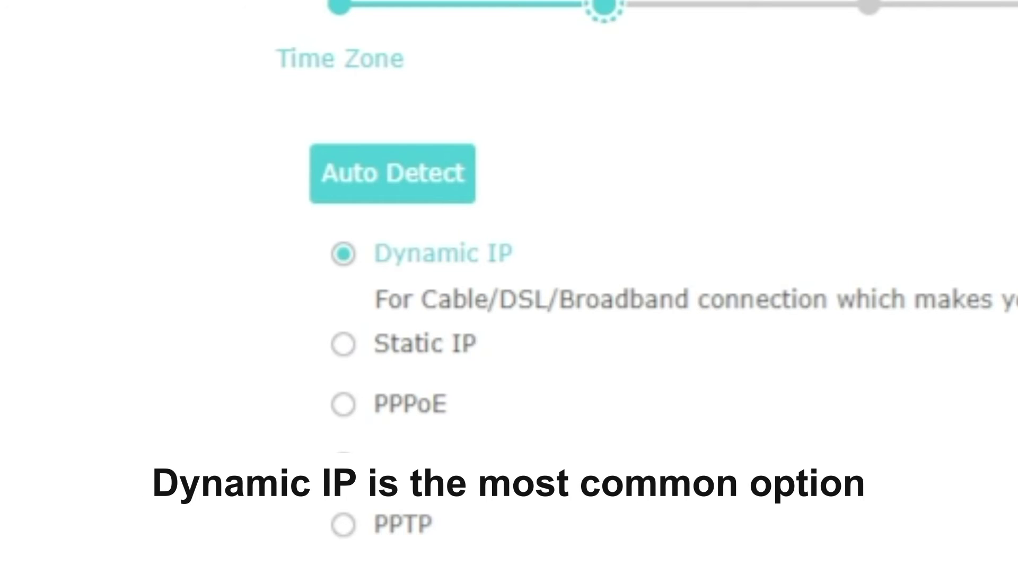
Run Auto Detect for the connection type, then continue with Dynamic IP.
click(433, 191)
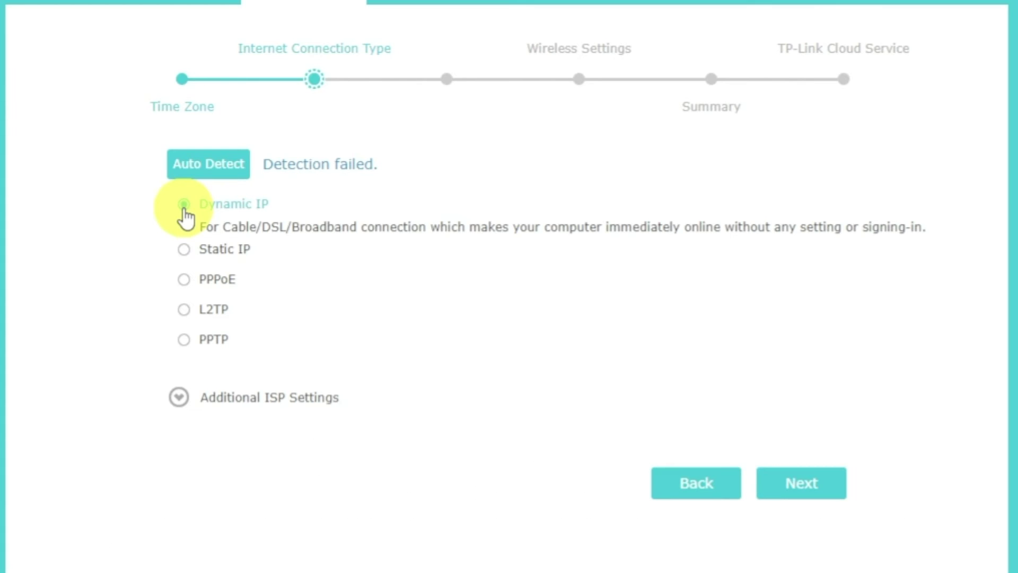
click(801, 484)
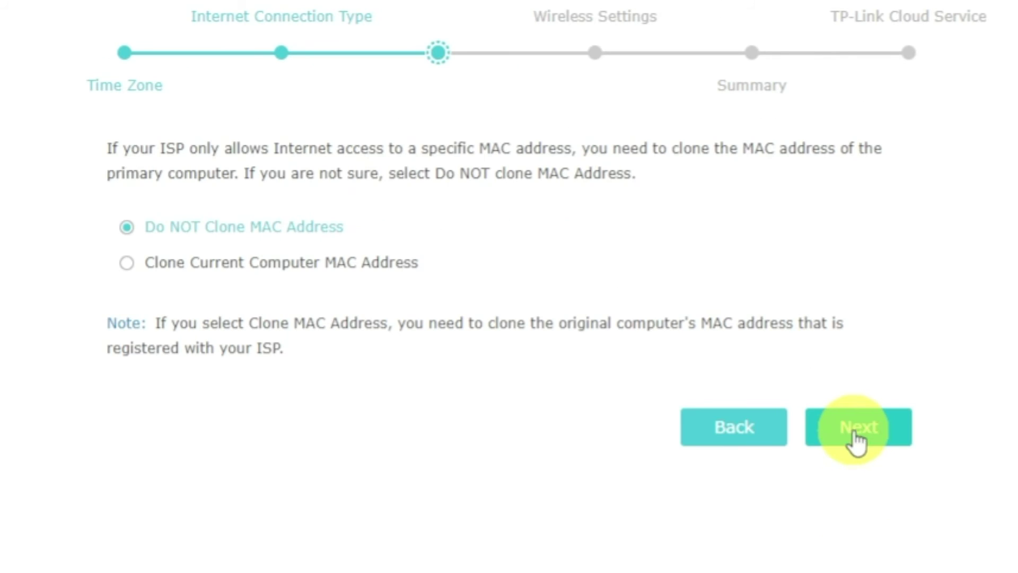
Continue to Wireless Settings with 'Do NOT Clone MAC Address' kept.
click(854, 432)
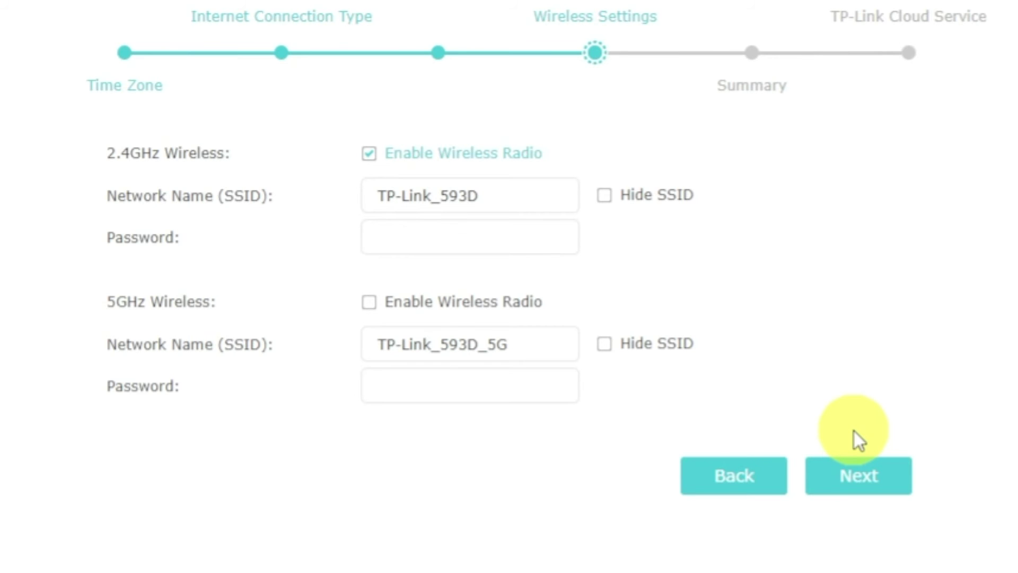
Enable the 5GHz radio and give the 2.4GHz and 5GHz networks the same Wi-Fi password.
click(373, 308)
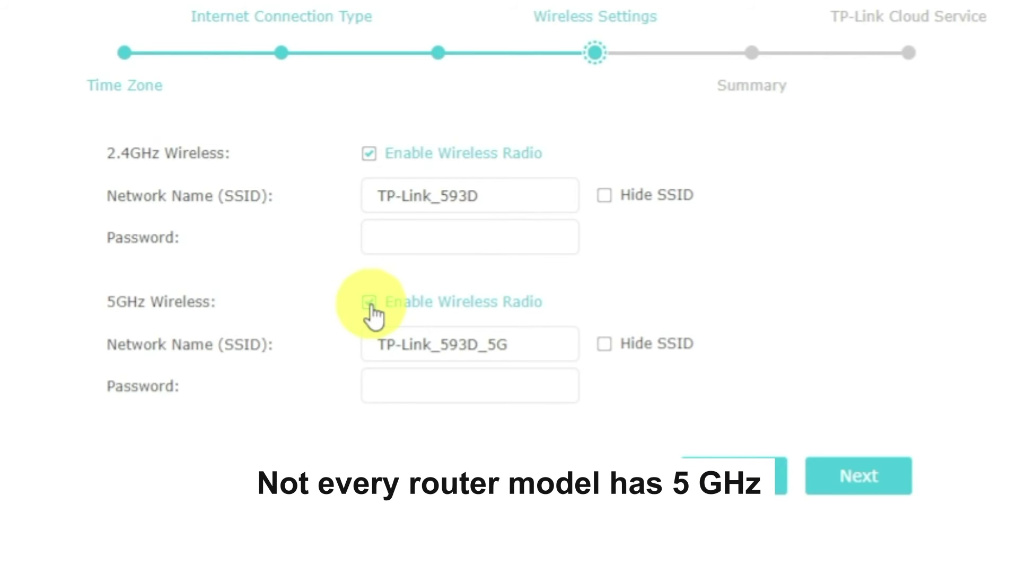
click(545, 193)
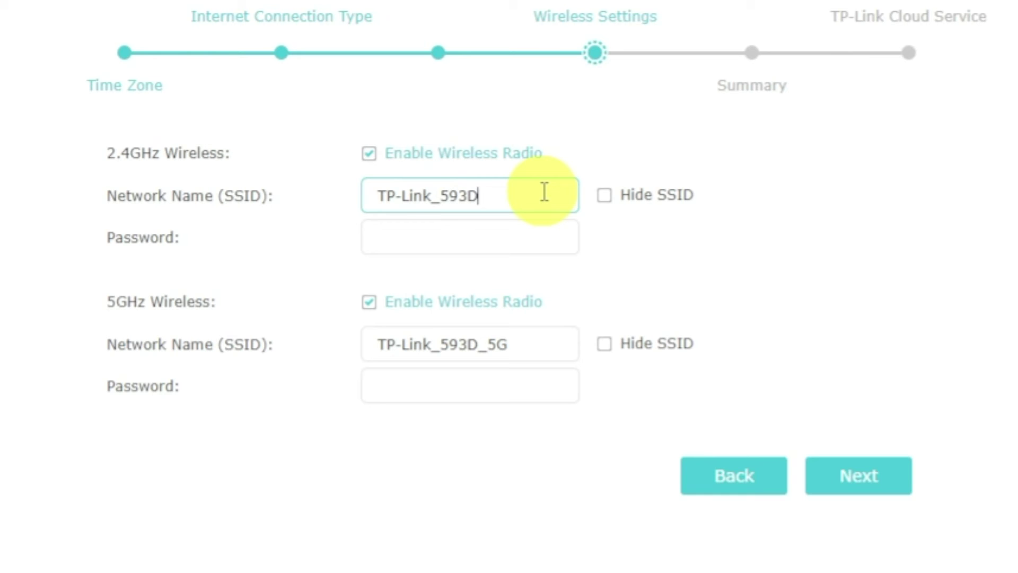
click(545, 236)
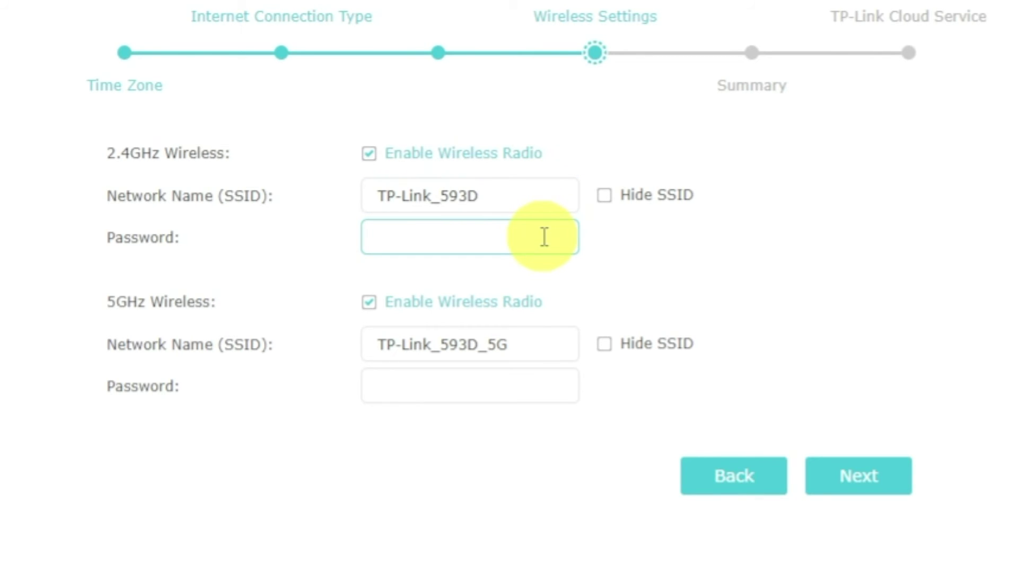
text(12345678)
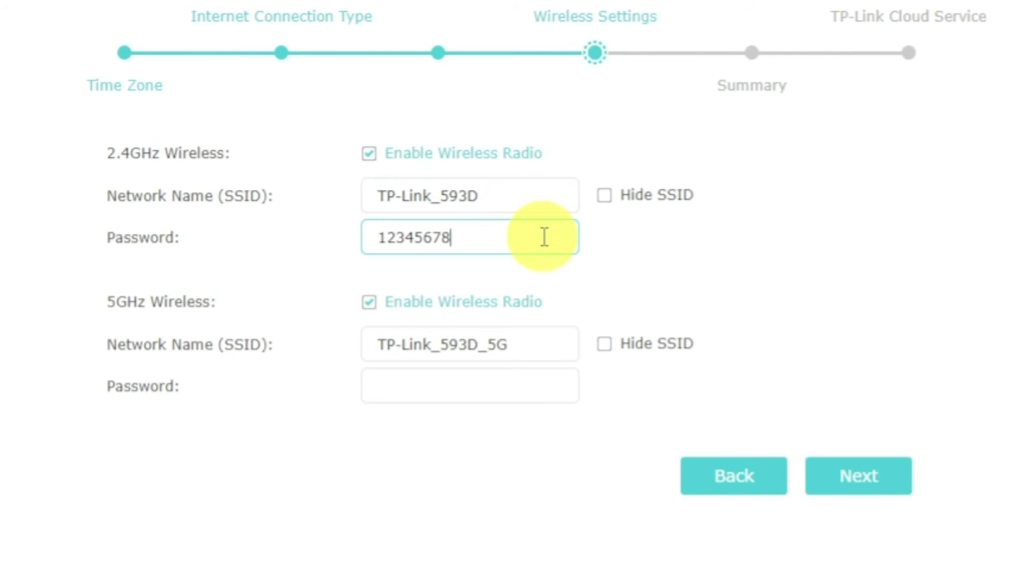
click(536, 386)
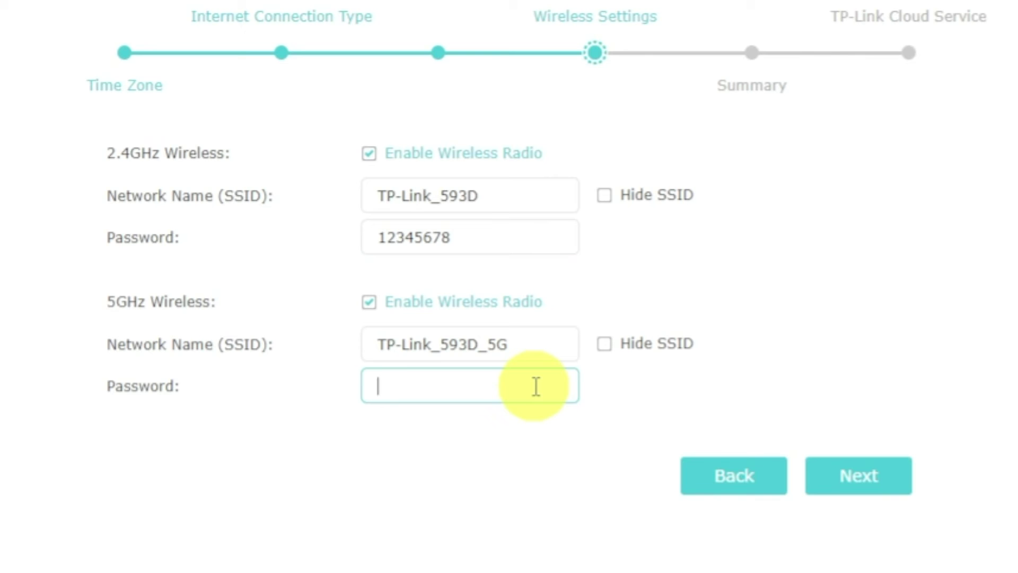
text(123456)
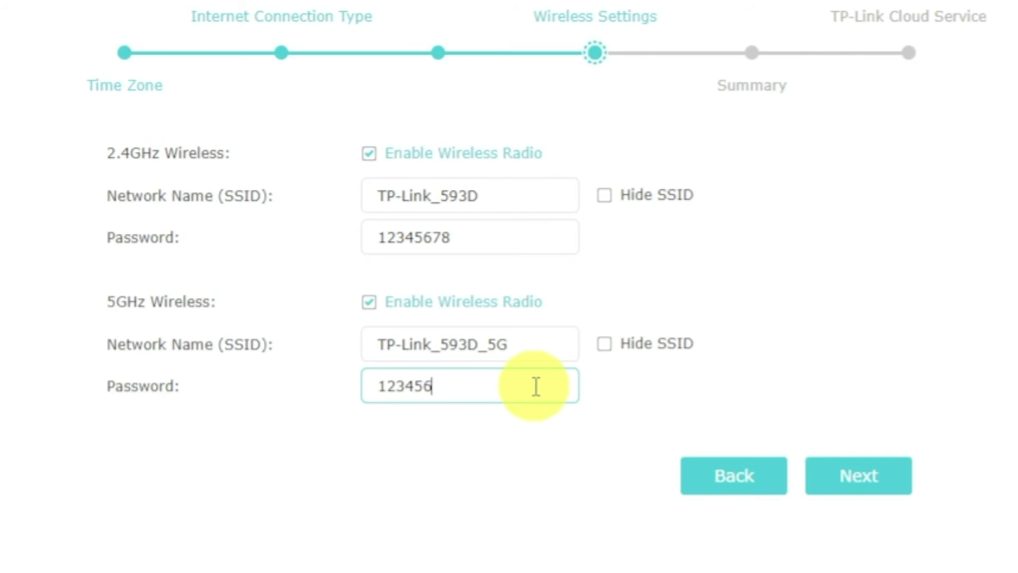
text(78)
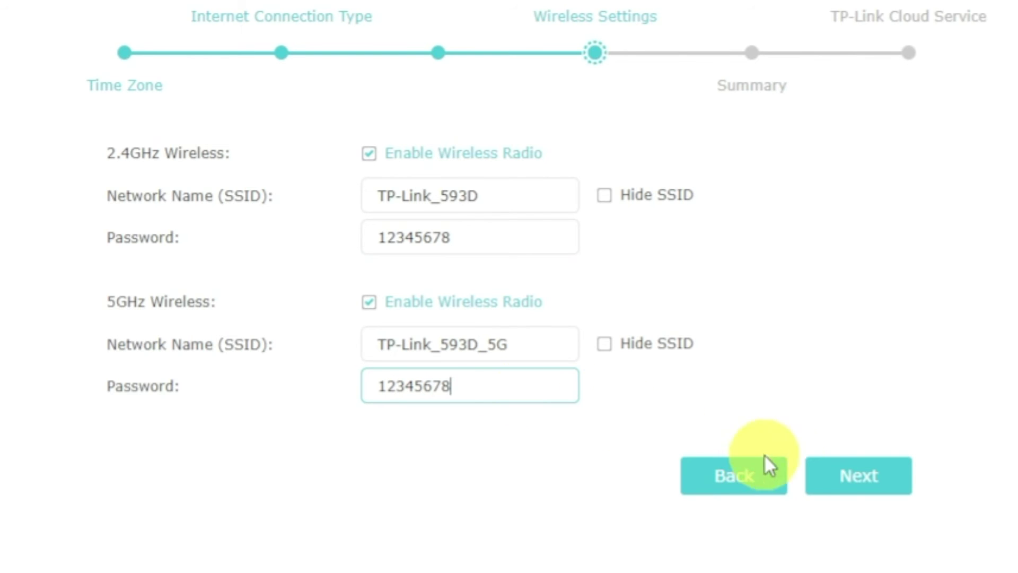
click(842, 480)
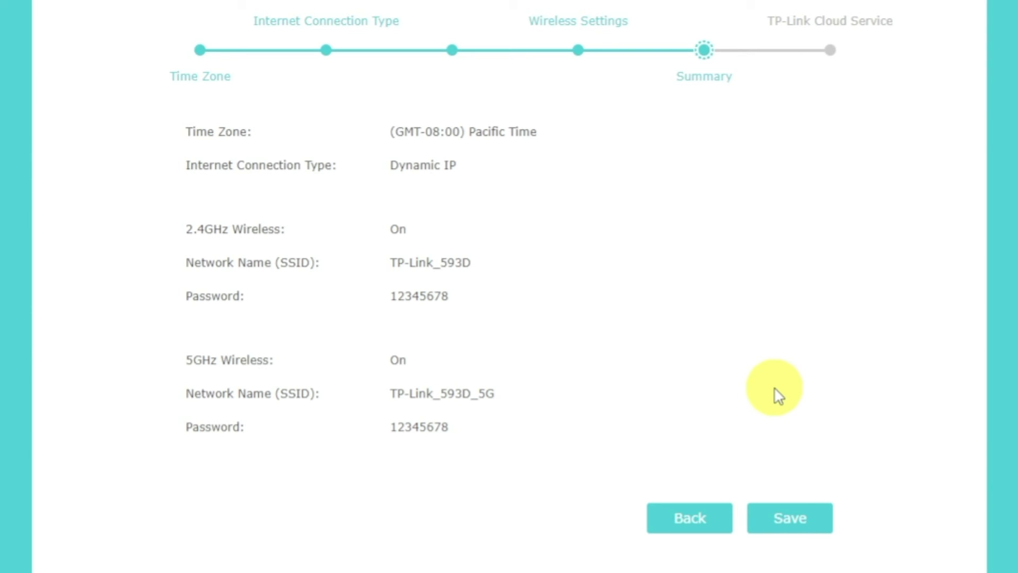
Save the Quick Setup summary, defer TP-Link ID login, and finish the wizard.
click(804, 524)
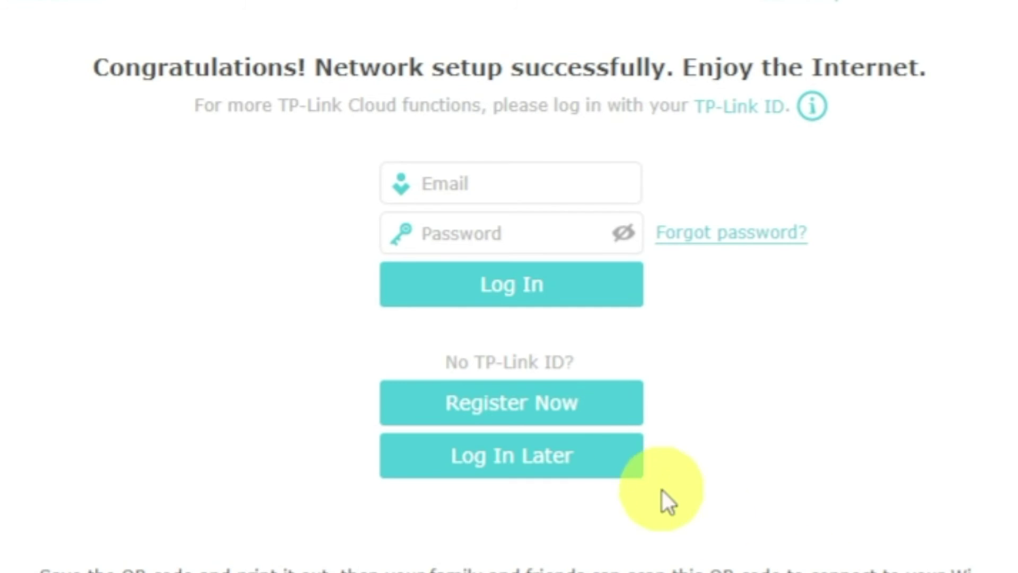
click(590, 460)
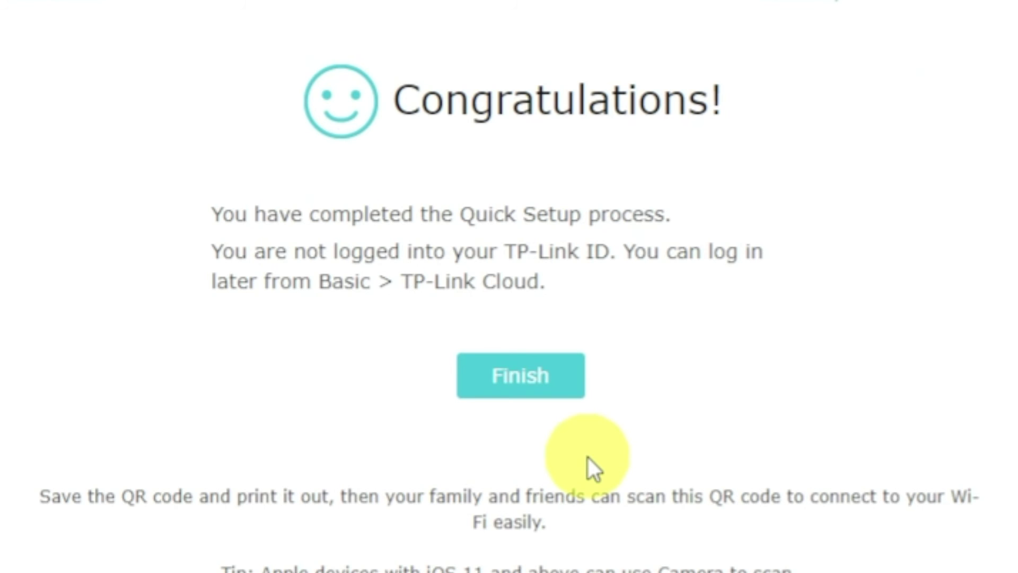
click(518, 388)
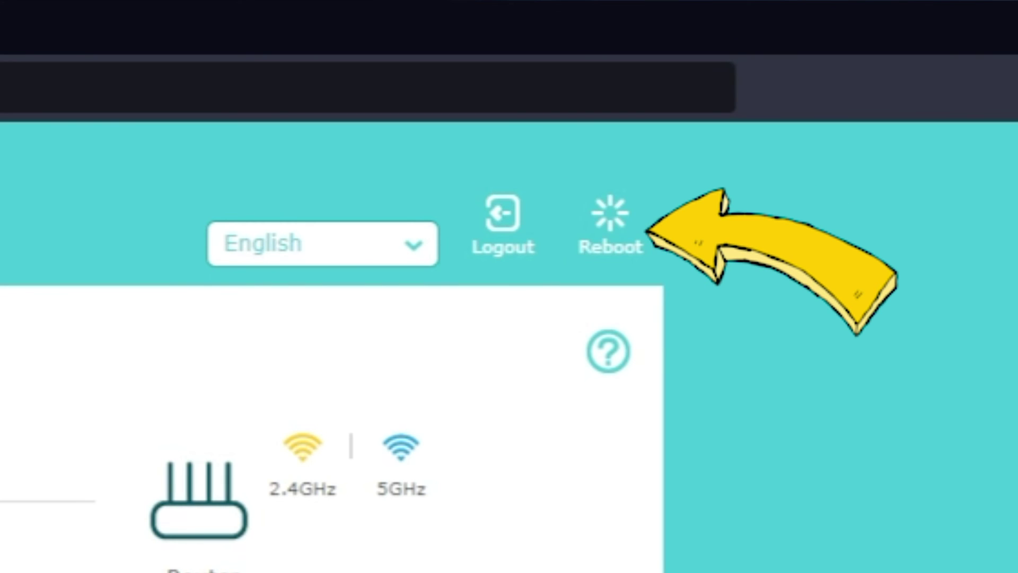
Reboot the router from the top-right Reboot icon and confirm with Yes.
click(604, 251)
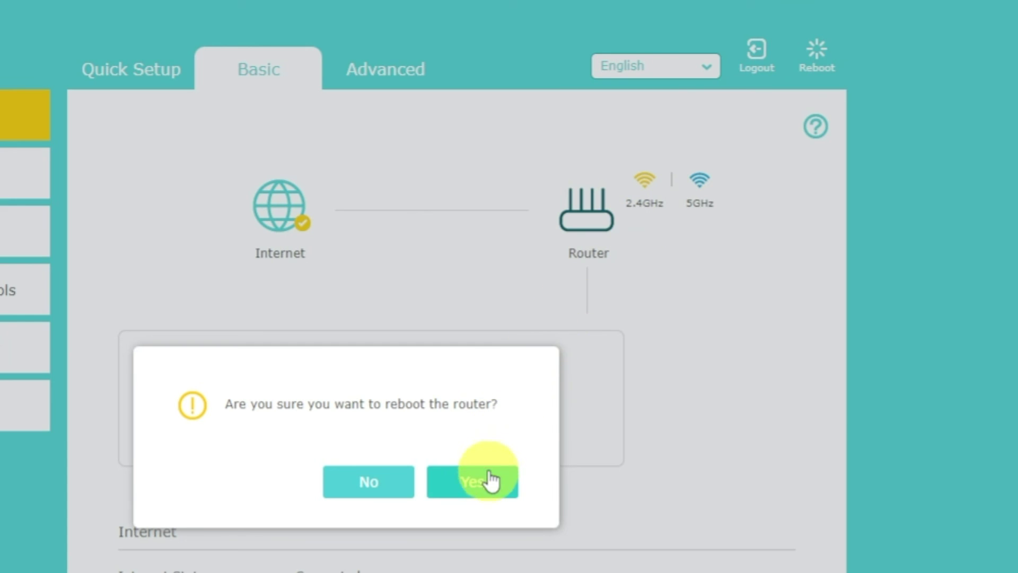
click(486, 483)
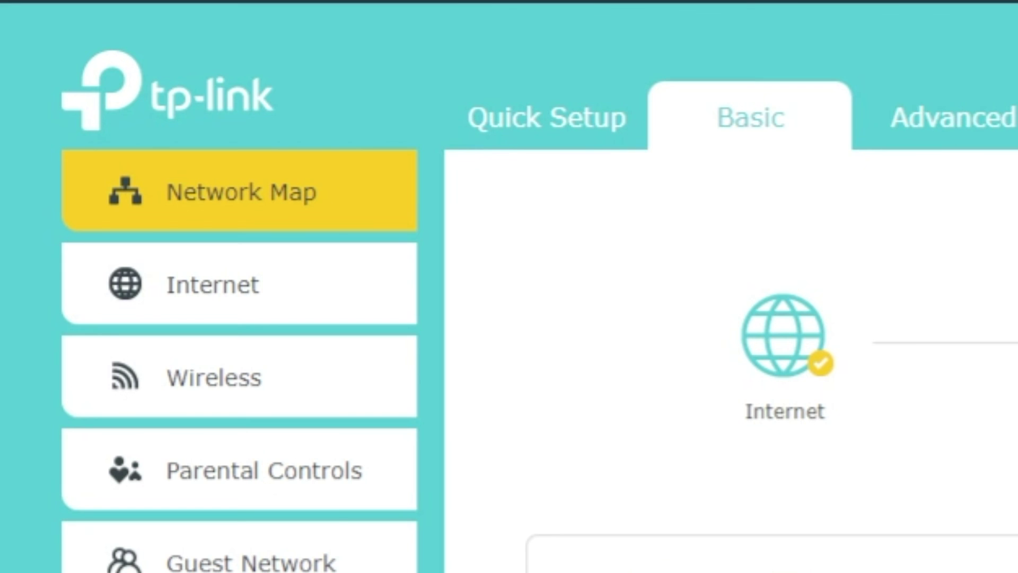
On Basic > Internet, choose Clone Current Computer MAC Address and save.
click(270, 289)
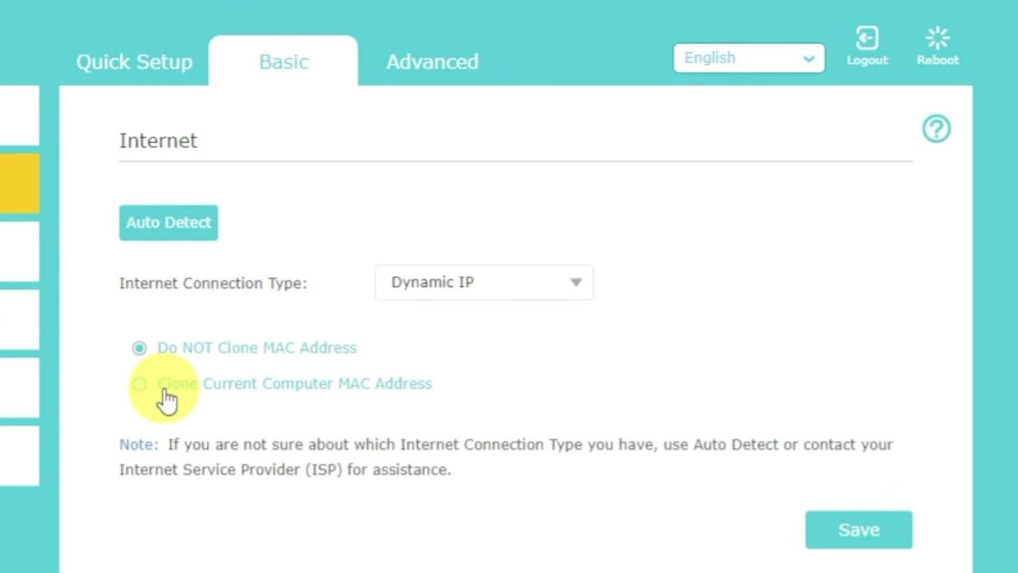
click(164, 395)
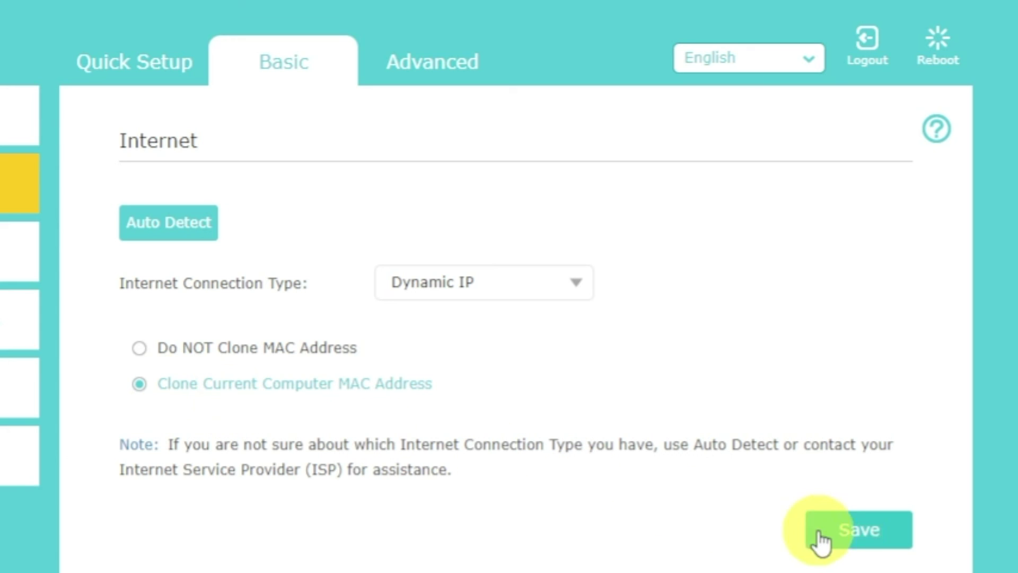
click(849, 541)
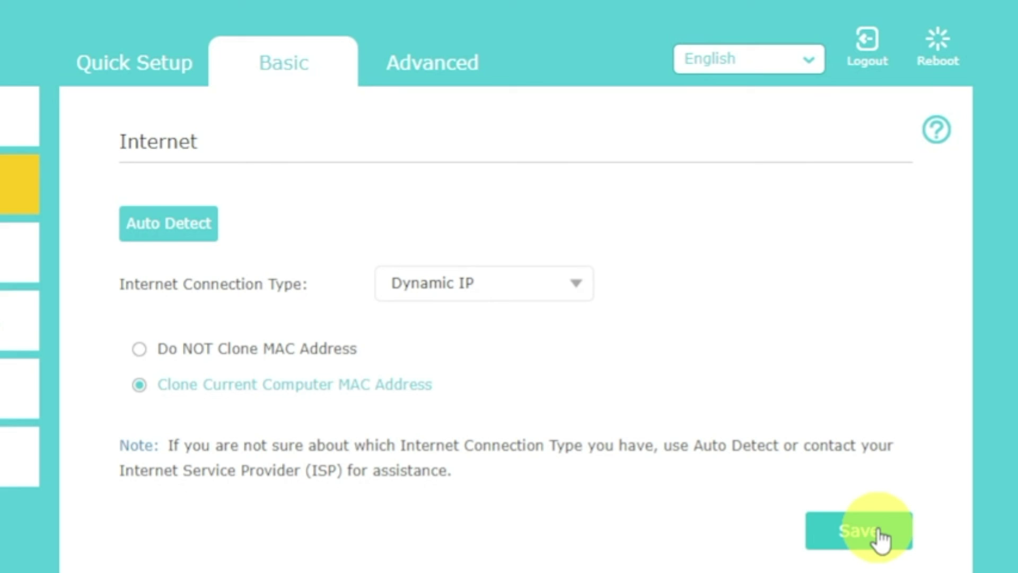
Reboot the router and confirm so the cloned MAC address takes effect.
click(938, 48)
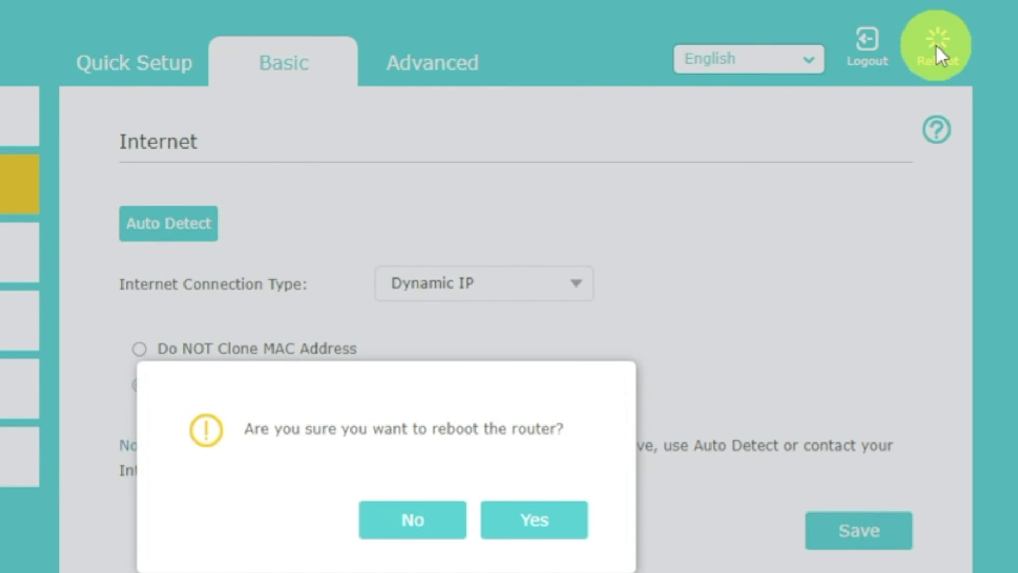
click(561, 521)
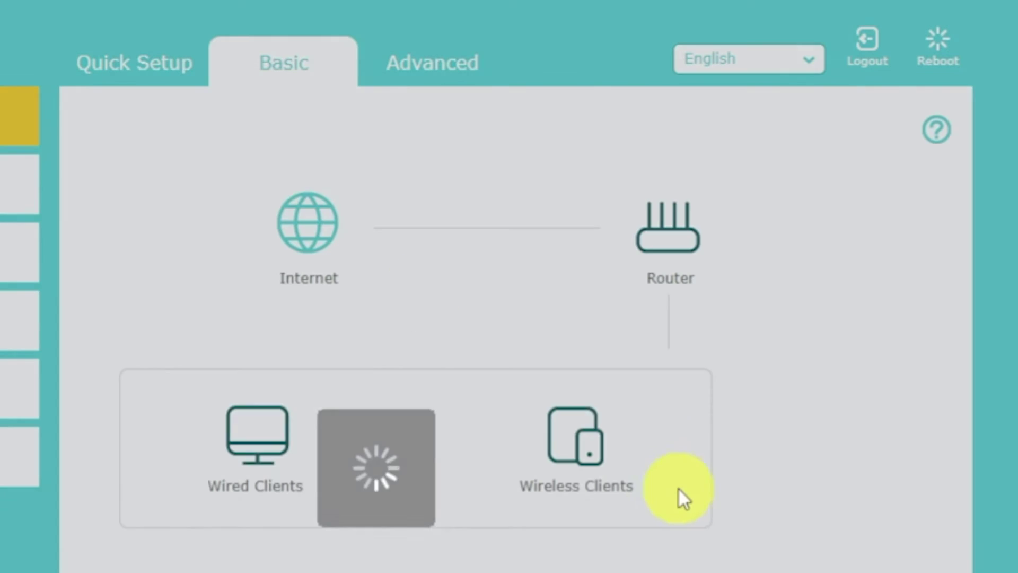